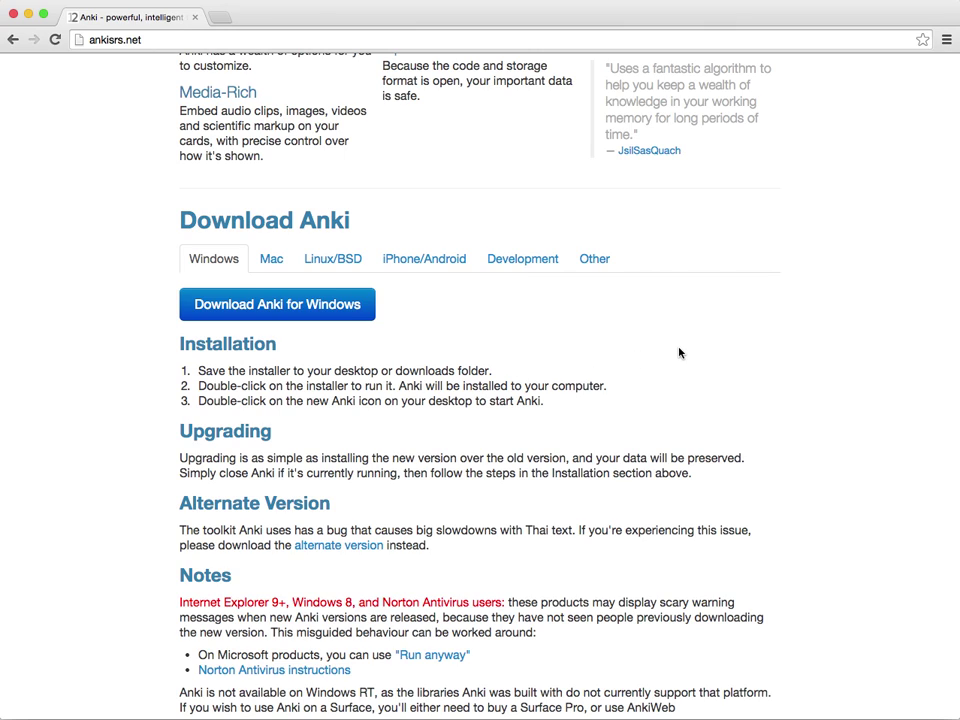
Step: Switch from the browser to Anki
key(super+Tab)
key(super+Tab)
key(super+Tab)
key(super+Tab)
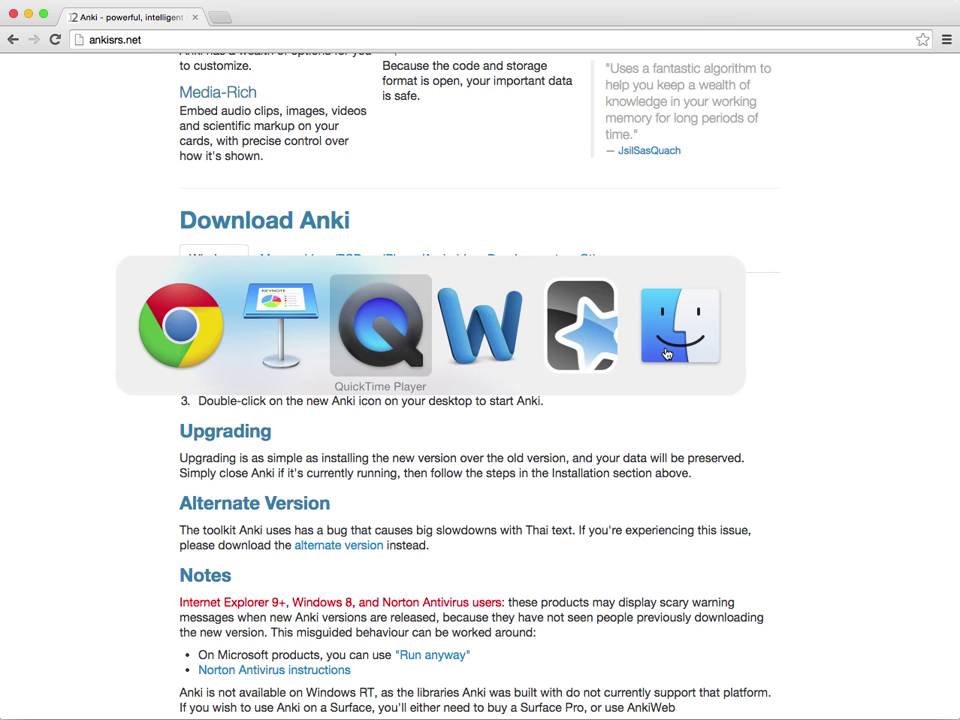
click(595, 329)
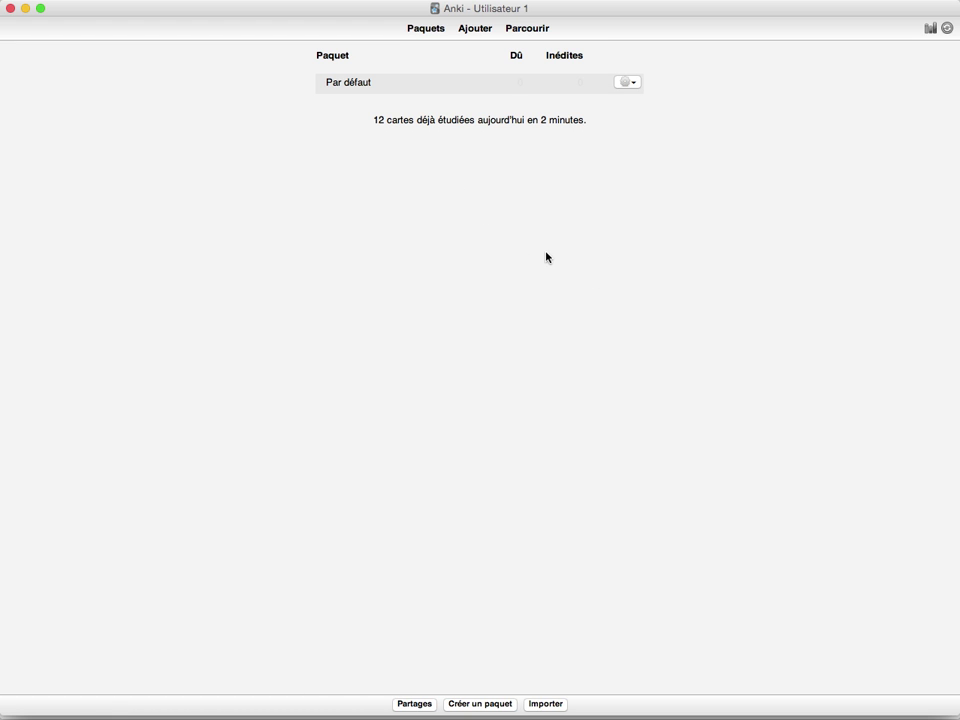
Step: Create a new deck named "Vocabulaire TOEIC"
click(478, 706)
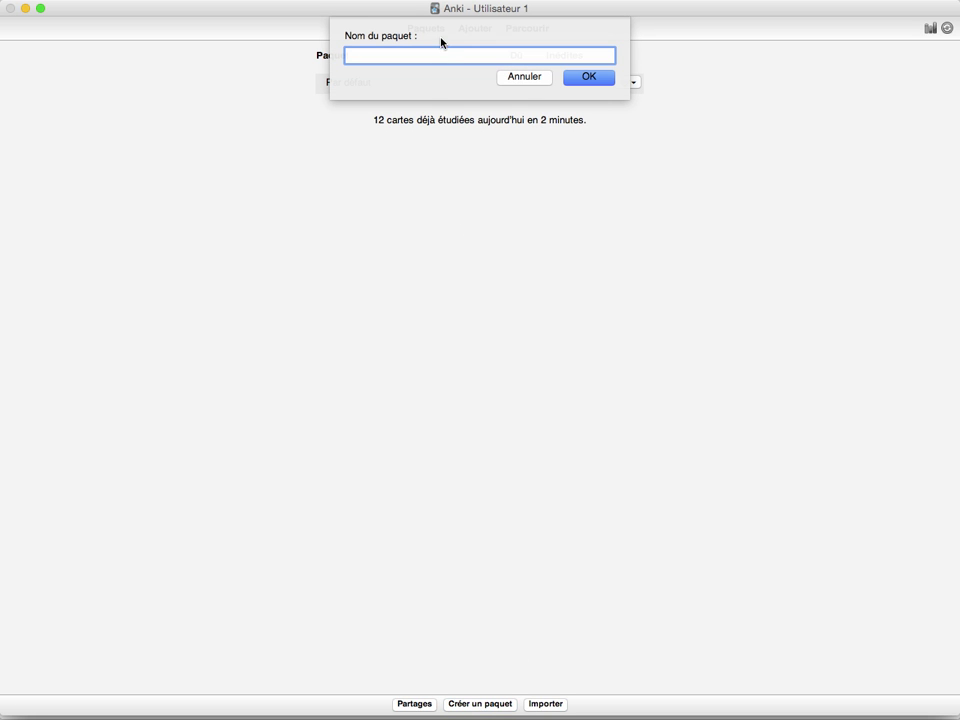
text(Vocabulaire TOEIC)
click(582, 74)
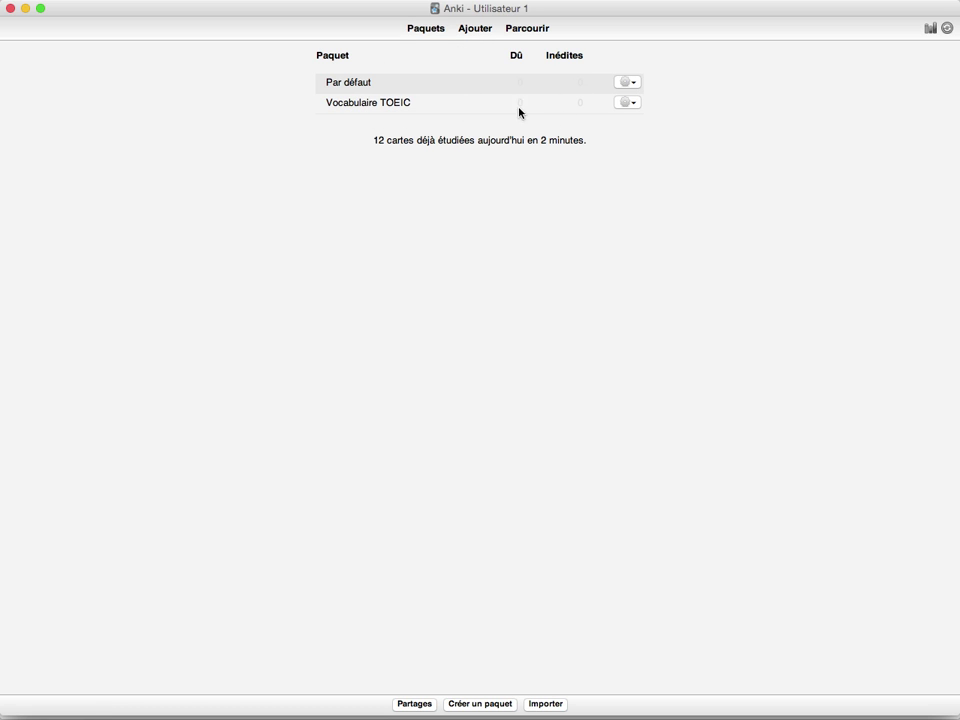
Step: Start adding a new card and choose Vocabulaire TOEIC as its deck
click(483, 37)
click(599, 221)
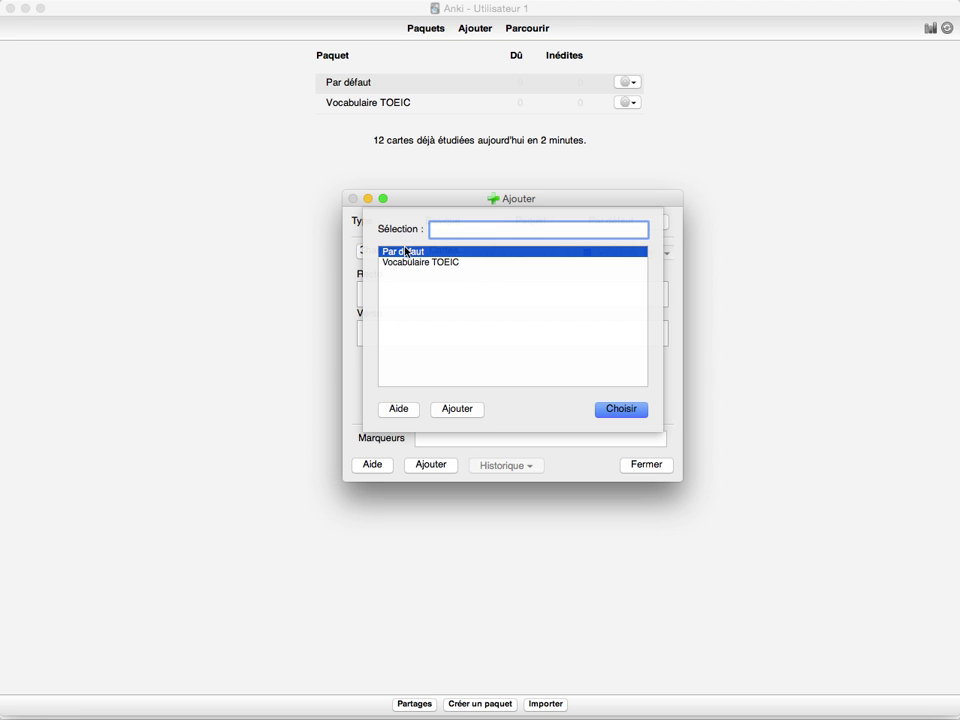
click(405, 265)
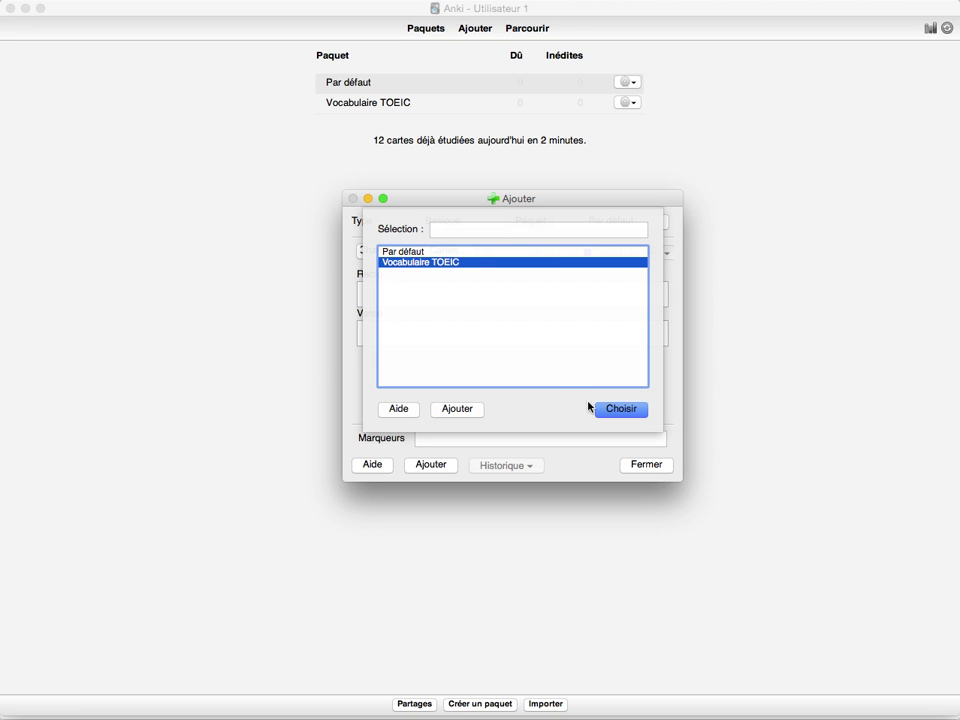
click(620, 409)
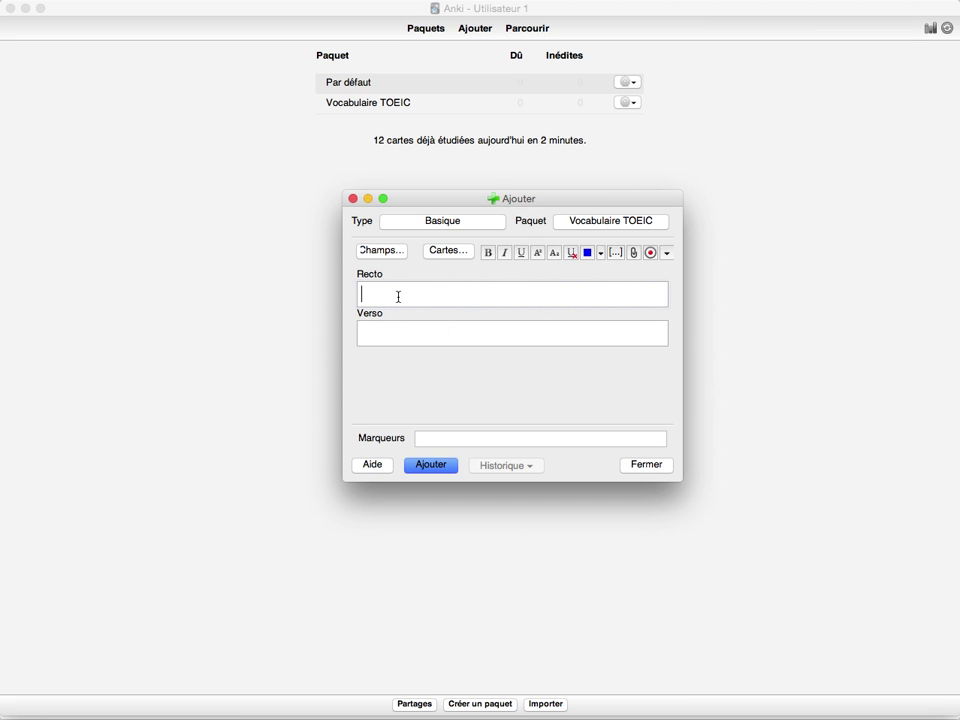
Step: Add a card with "mot en anglais" on the front and "mot en francais" on the back
click(398, 297)
text(mot en anglais)
key(Tab)
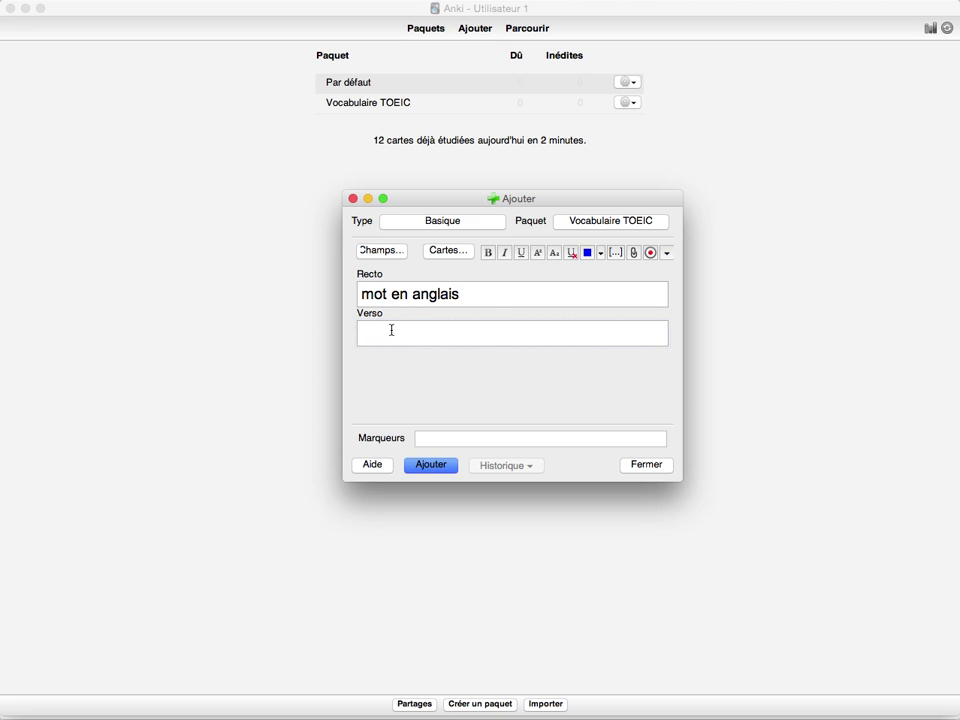
text(mot en francais)
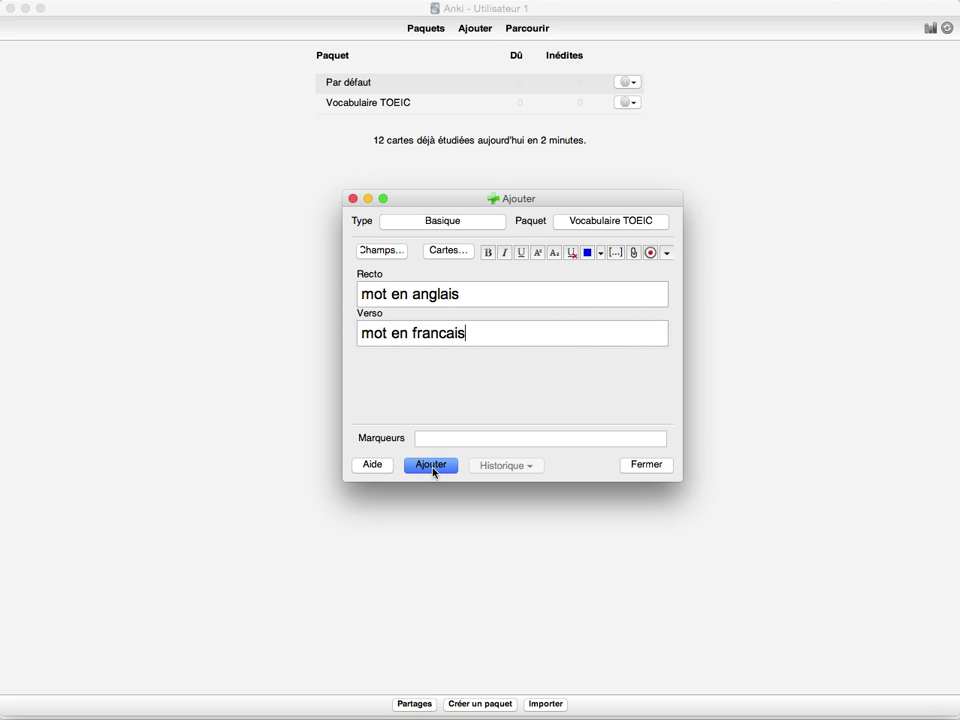
click(431, 466)
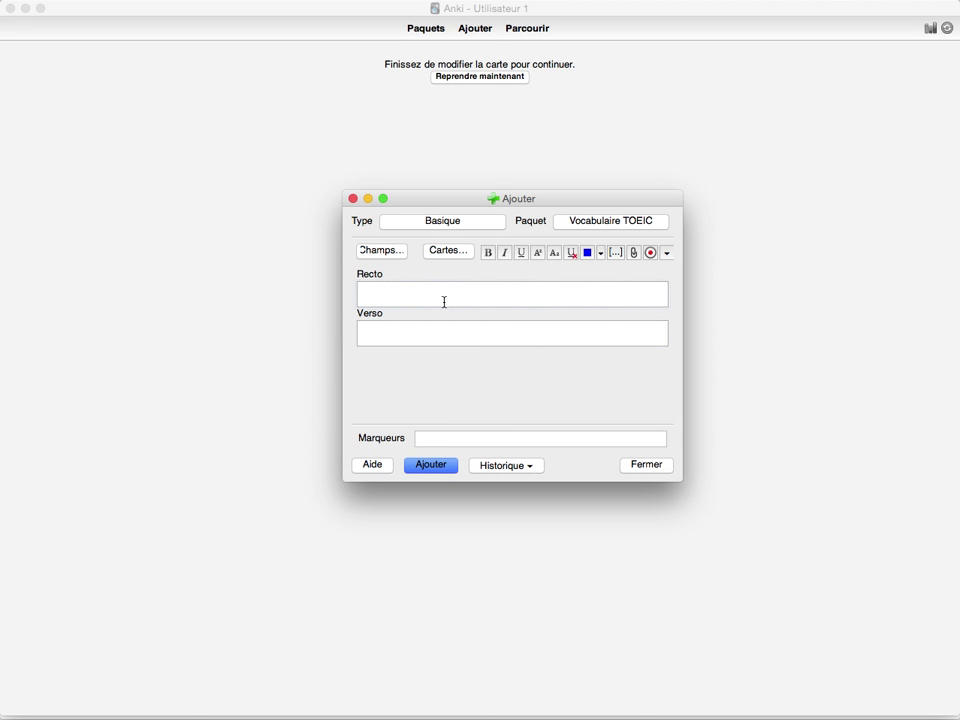
Step: Add a card with "about" on the front and "à propos" on the back
text(about)
key(Tab)
text(à propos)
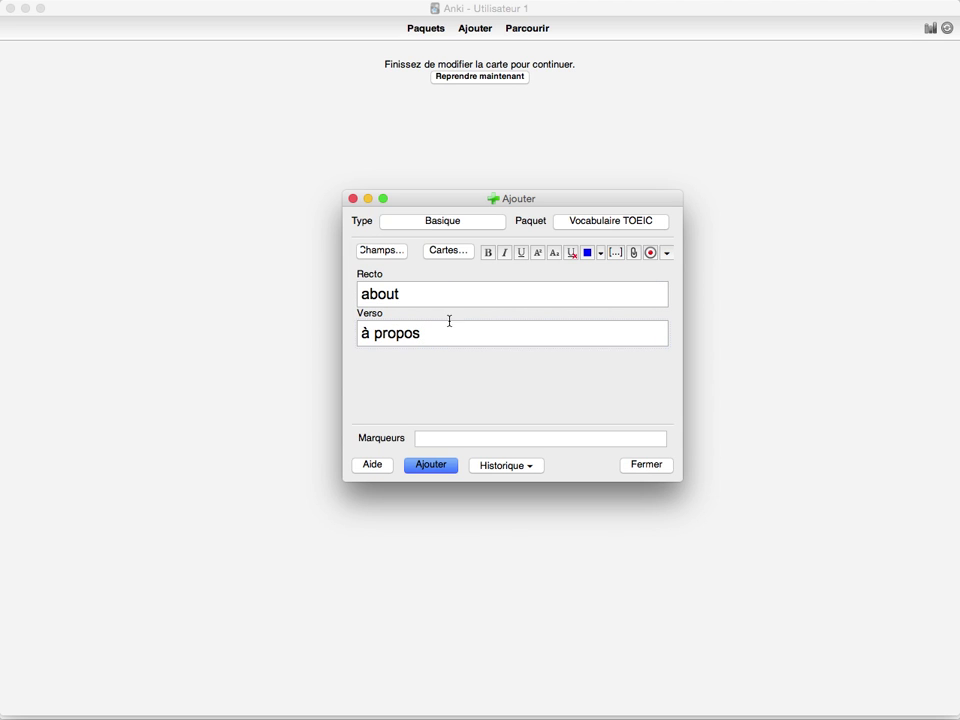
click(428, 466)
Step: Fill in the next card with "but" on the front and "mais" on the back
text(but)
text(mais)
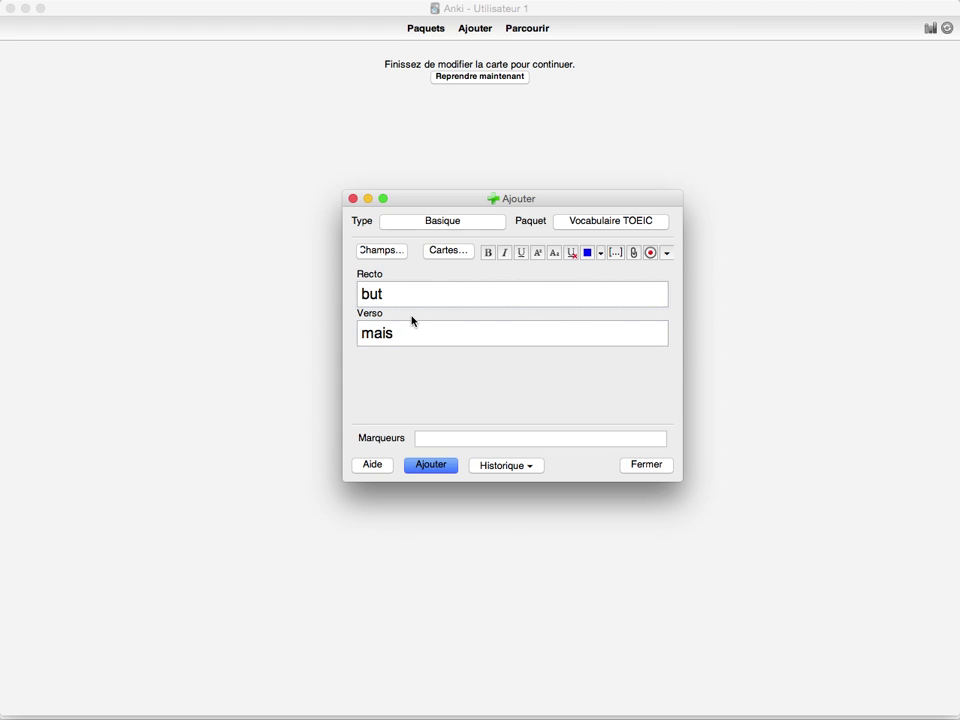
click(636, 257)
click(701, 478)
Step: Make the front word "but" bold, italic and underlined, and add the card
double_click(362, 295)
click(494, 254)
click(506, 254)
click(521, 253)
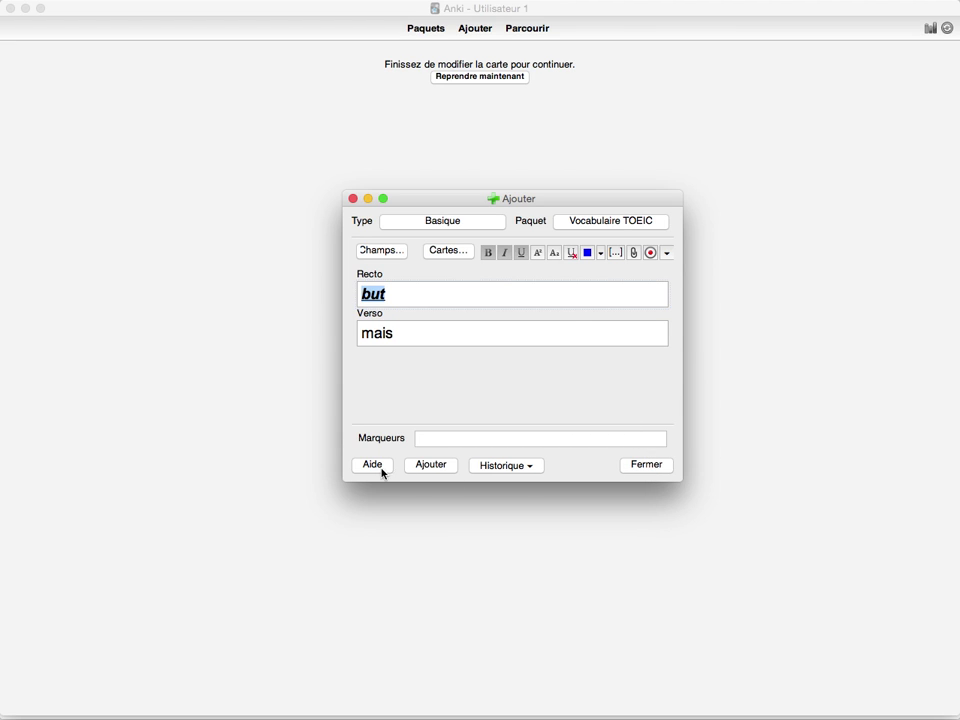
click(431, 465)
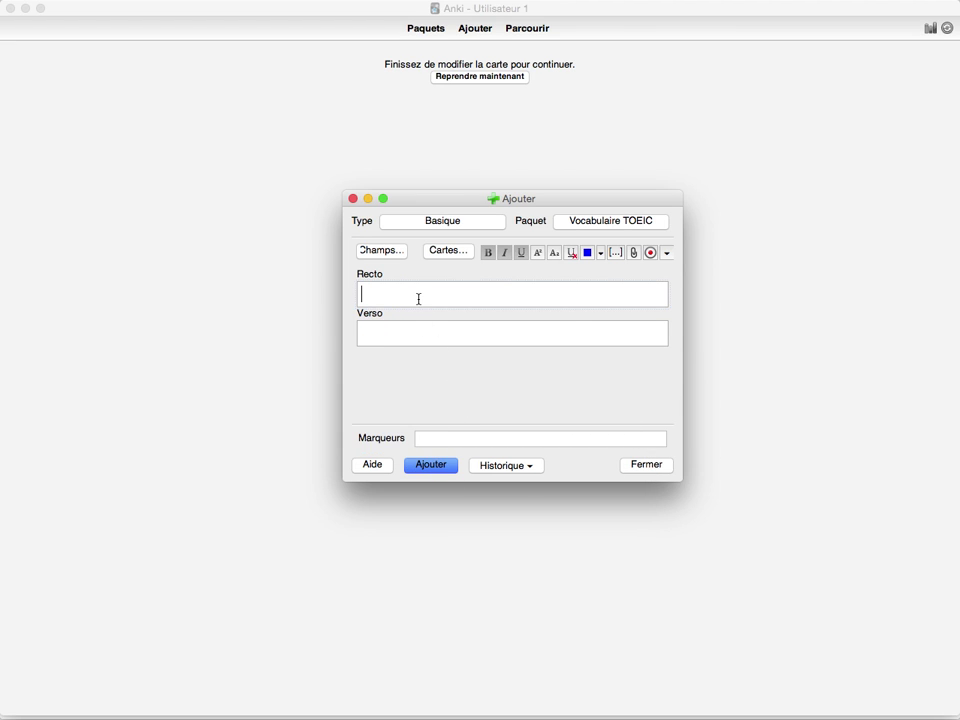
Step: Add a card with "1111" on the front and "2222" on the back, and finish adding cards
text(1111)
key(Tab)
text(2222)
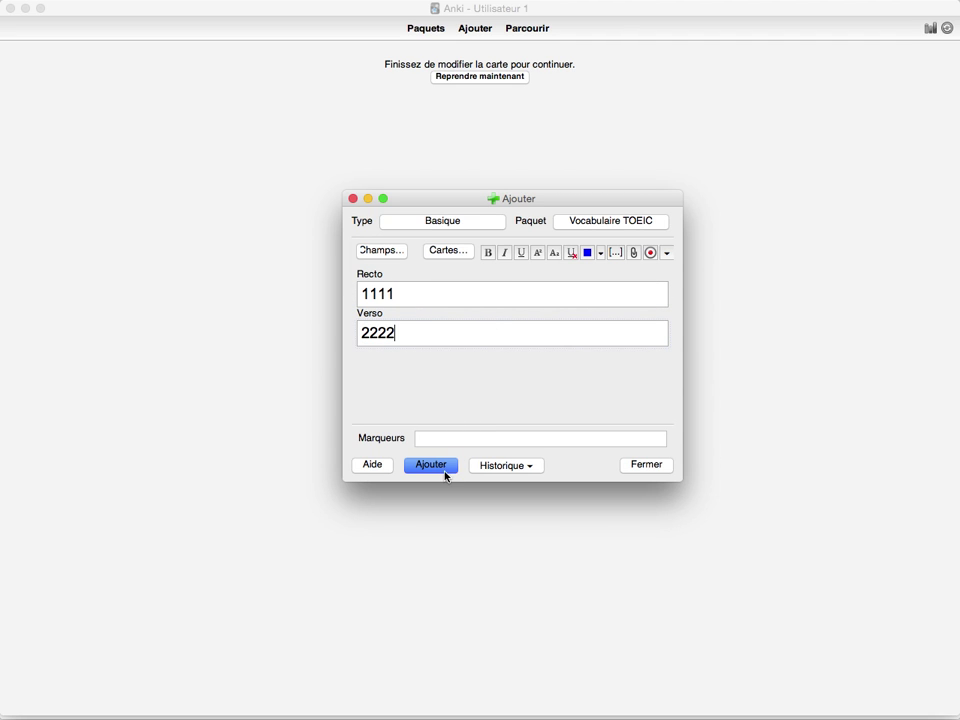
click(442, 470)
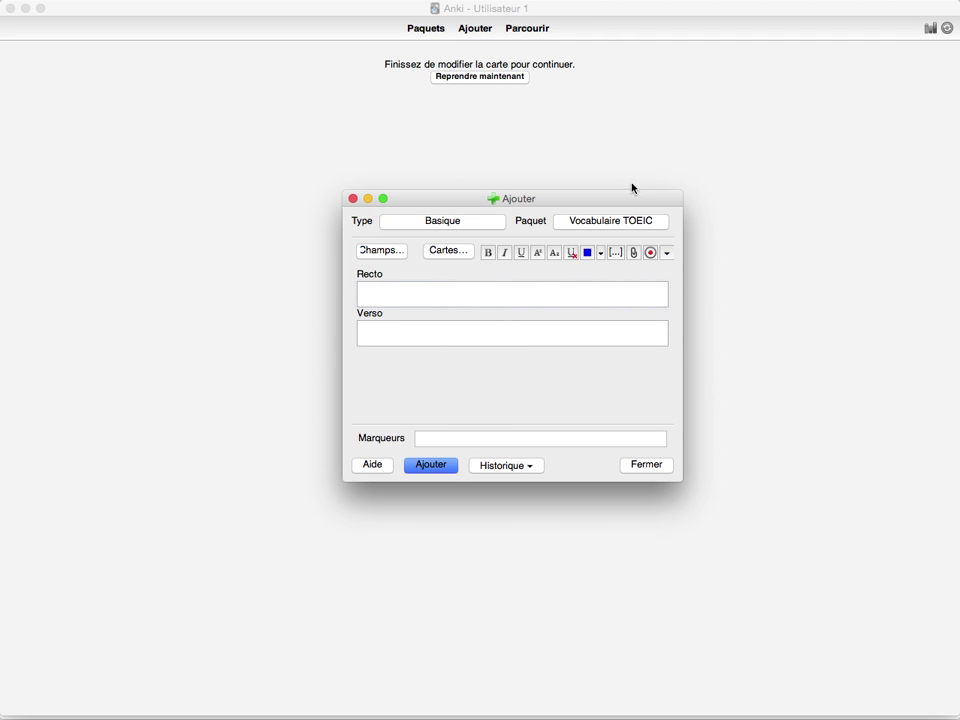
click(647, 465)
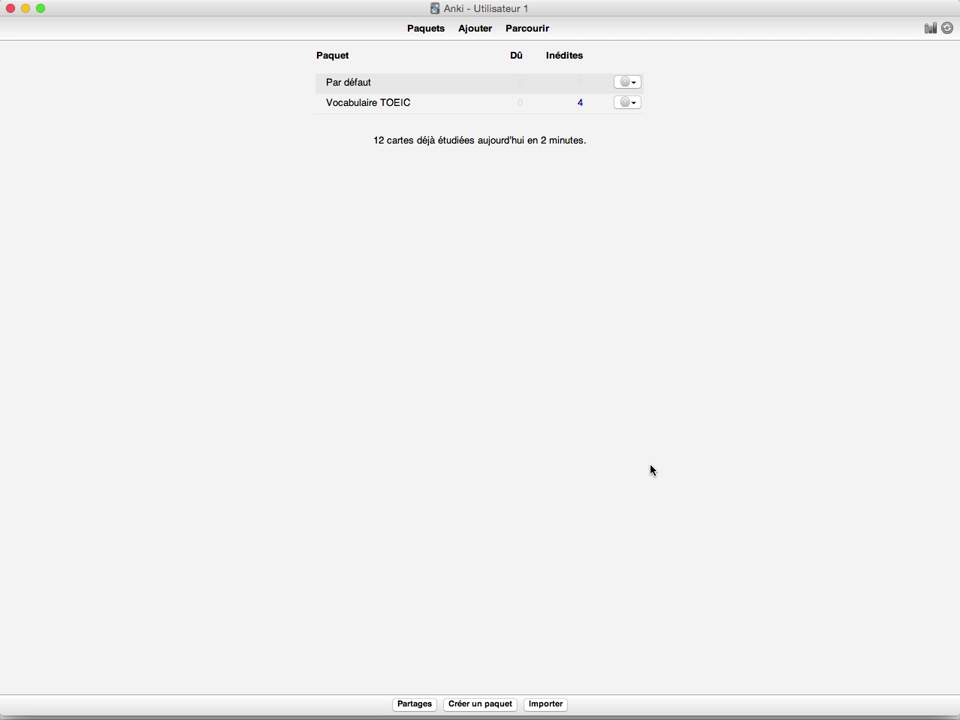
Step: Start studying the Vocabulaire TOEIC deck, reveal the "mot en anglais" answer and rate it À revoir
click(387, 106)
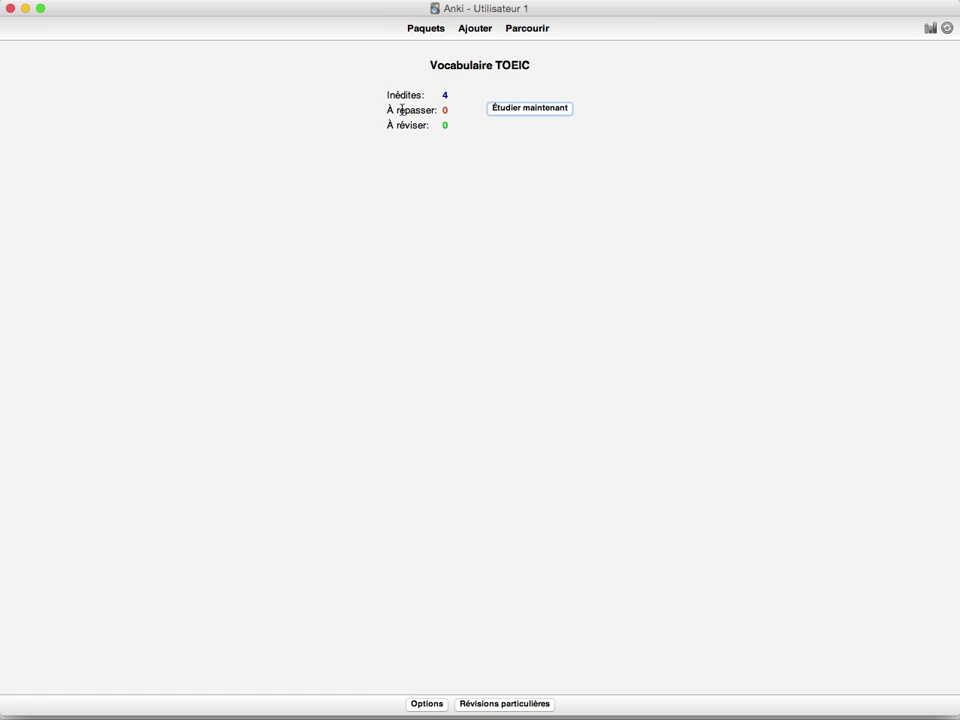
click(537, 112)
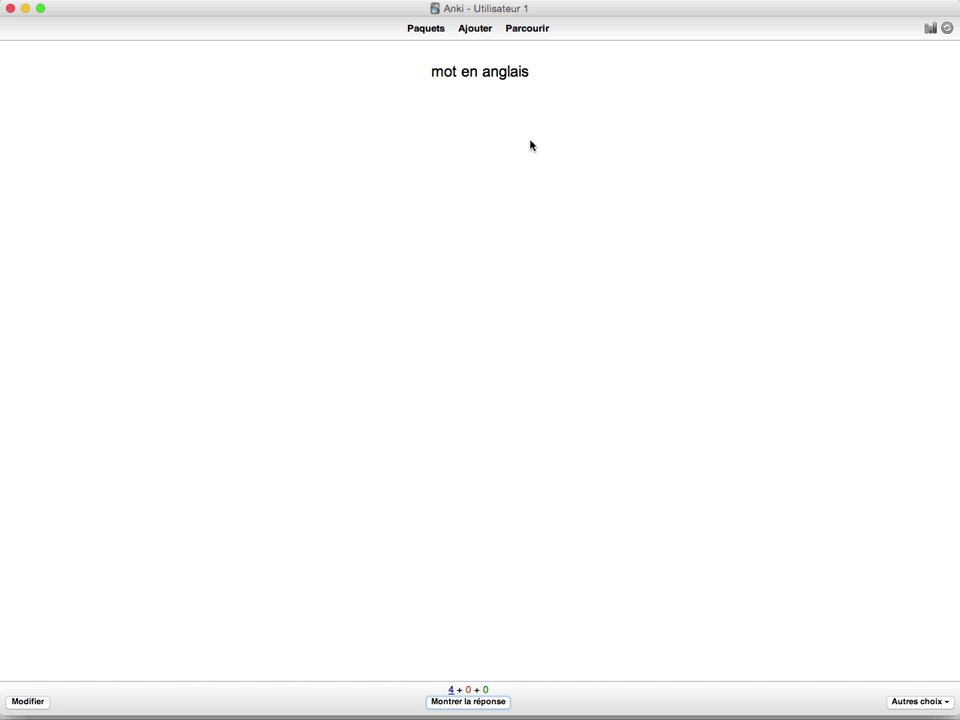
click(495, 702)
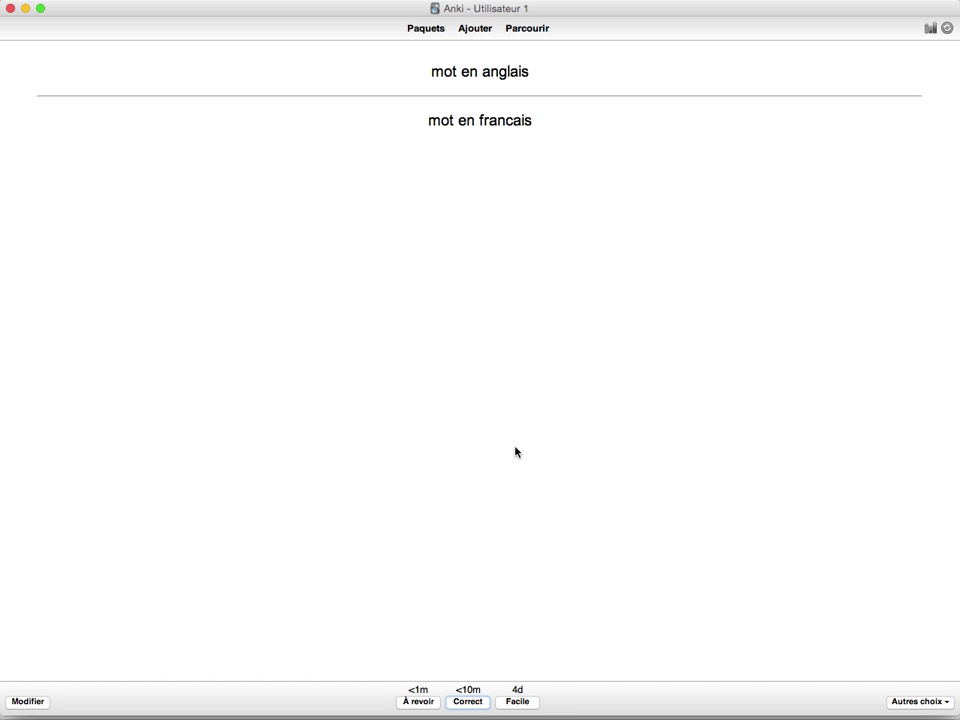
click(441, 701)
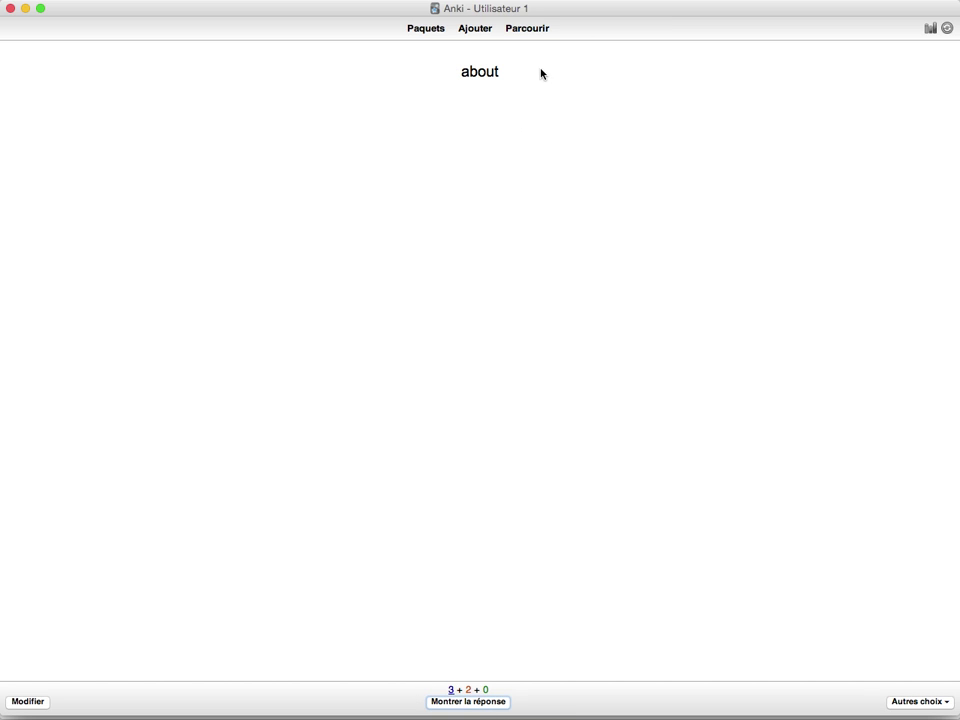
Step: Reveal and rate the next three new cards: "about" as Correct, "but" as À revoir and "1111" as Correct
click(485, 701)
click(470, 701)
click(472, 701)
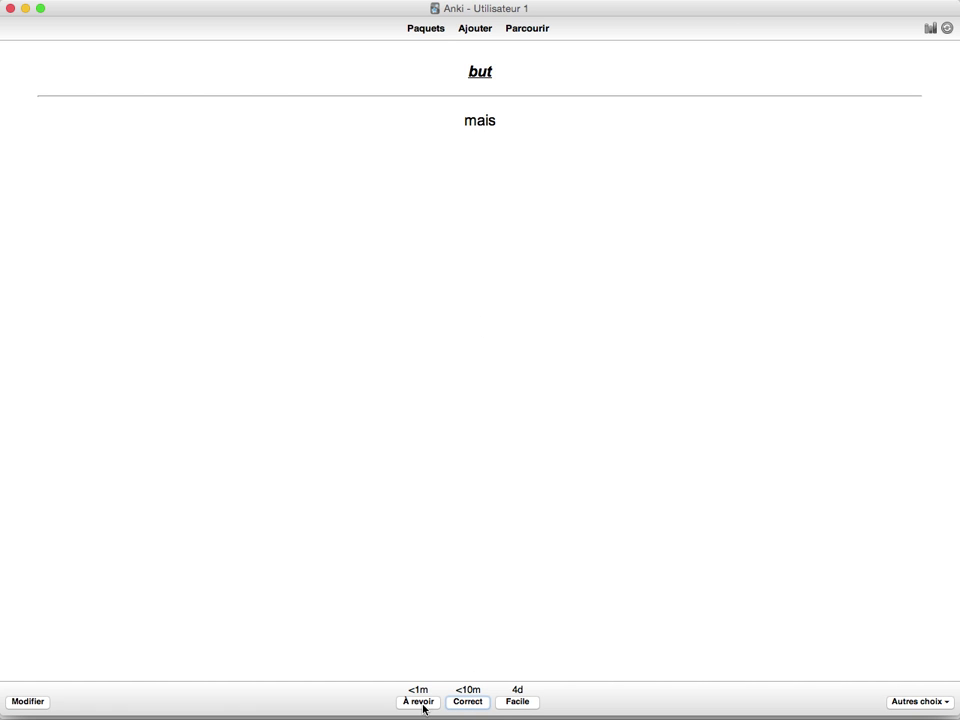
click(421, 702)
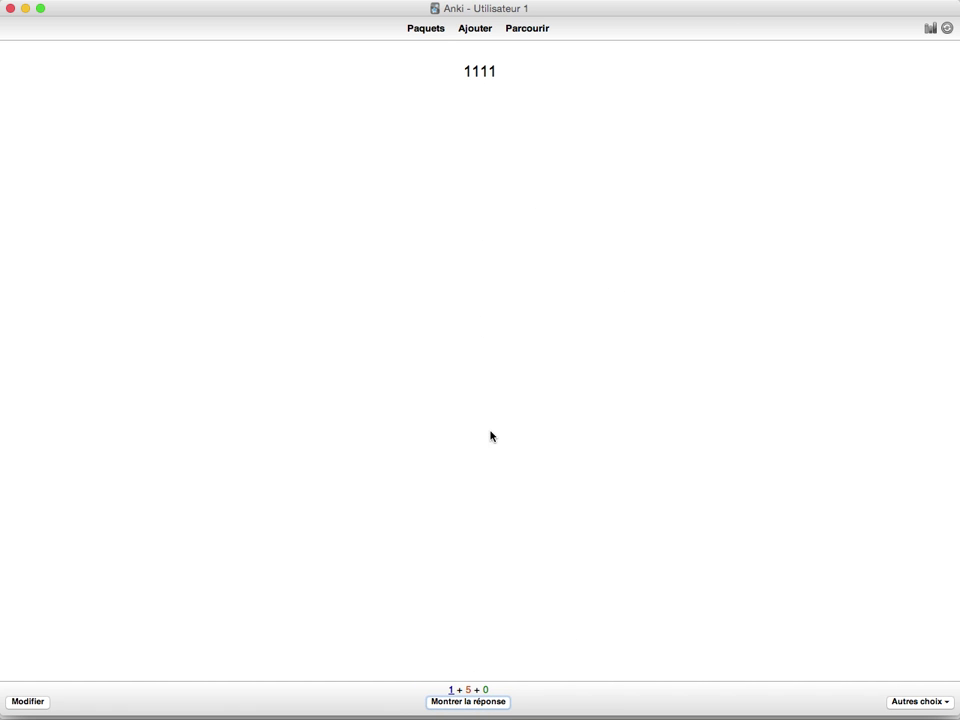
click(475, 703)
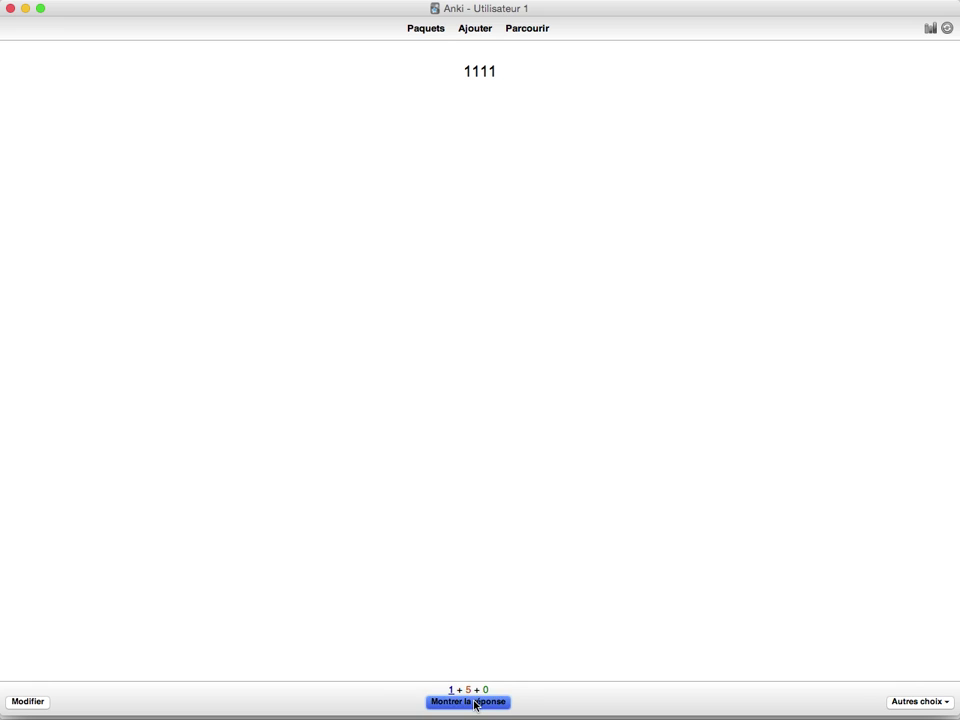
click(475, 704)
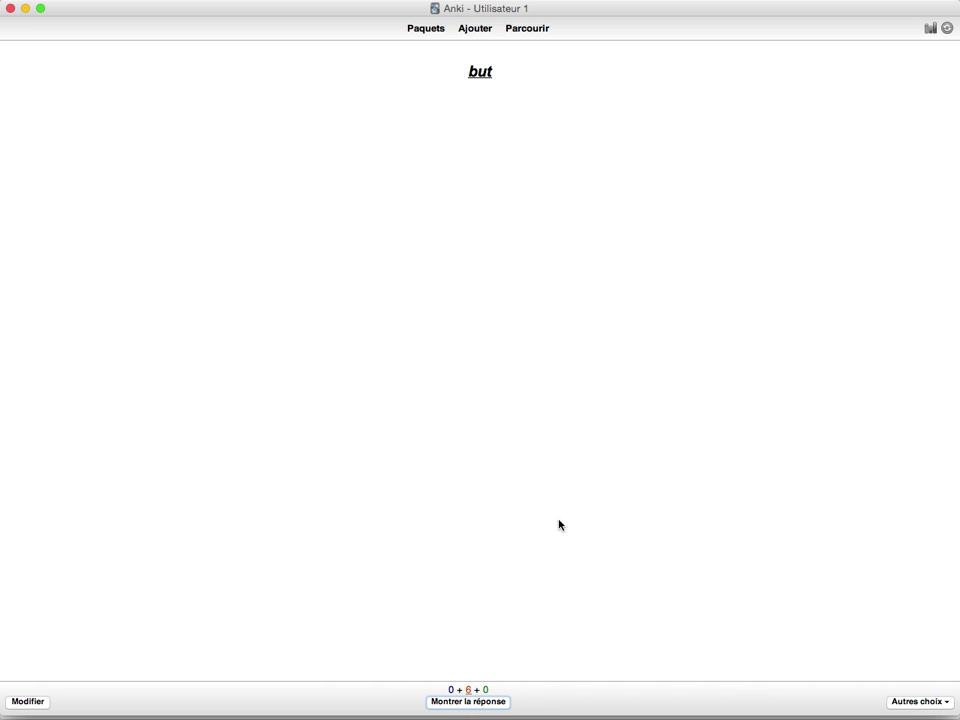
Step: Continue reviewing the repeated cards, revealing each answer and rating it Correct, through the card "but"
click(495, 700)
click(480, 700)
click(480, 702)
click(470, 702)
click(478, 703)
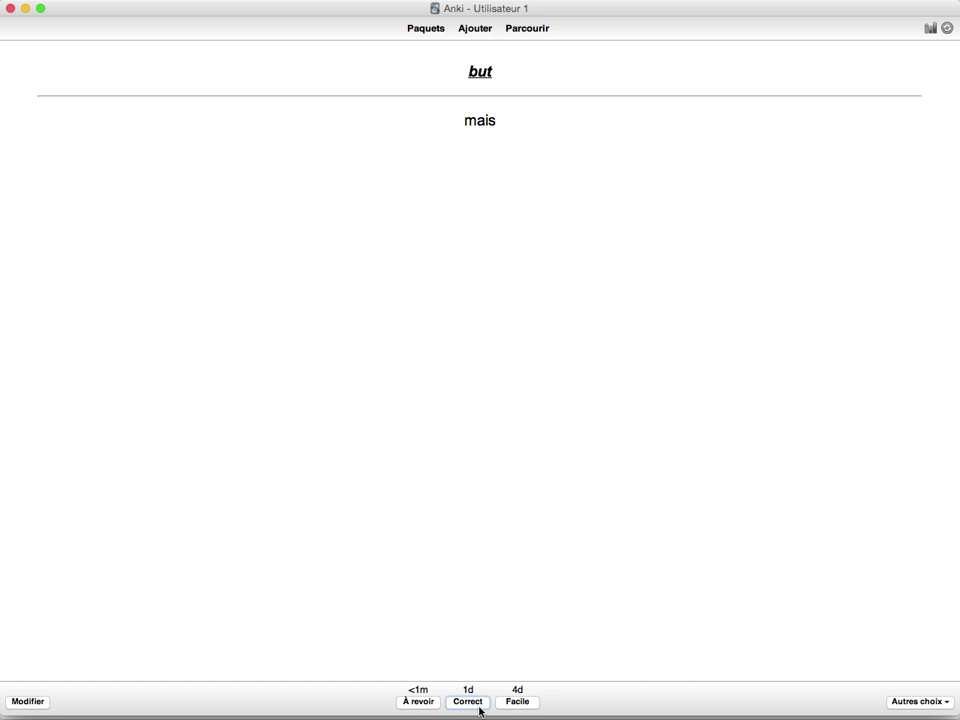
click(479, 707)
Step: Reveal and rate "mot en anglais" as À revoir and "1111" as Correct
click(486, 700)
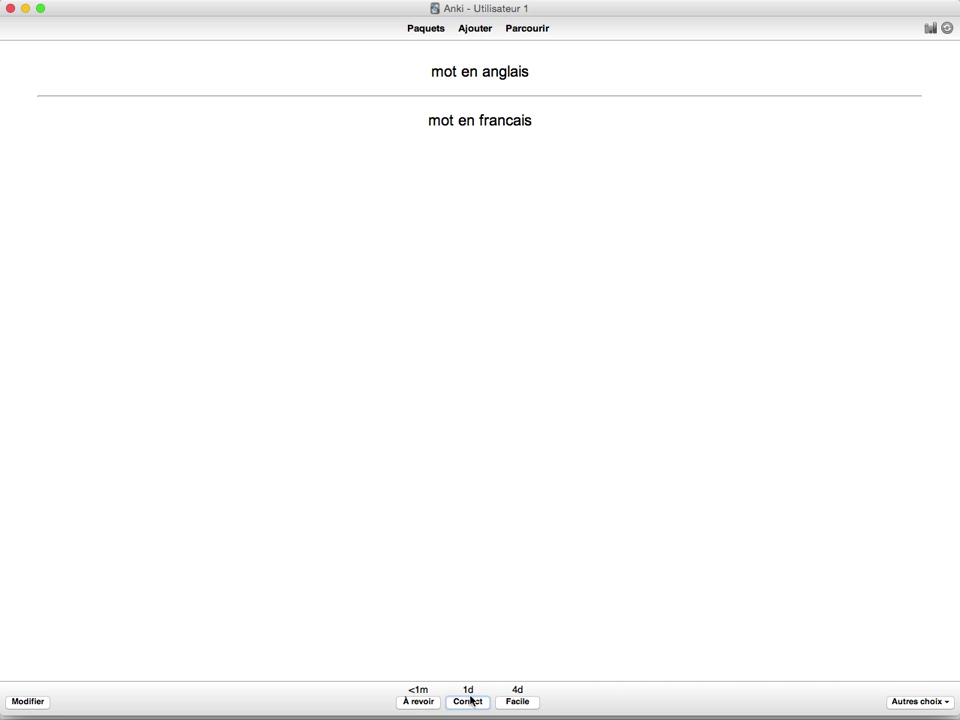
click(421, 701)
click(475, 700)
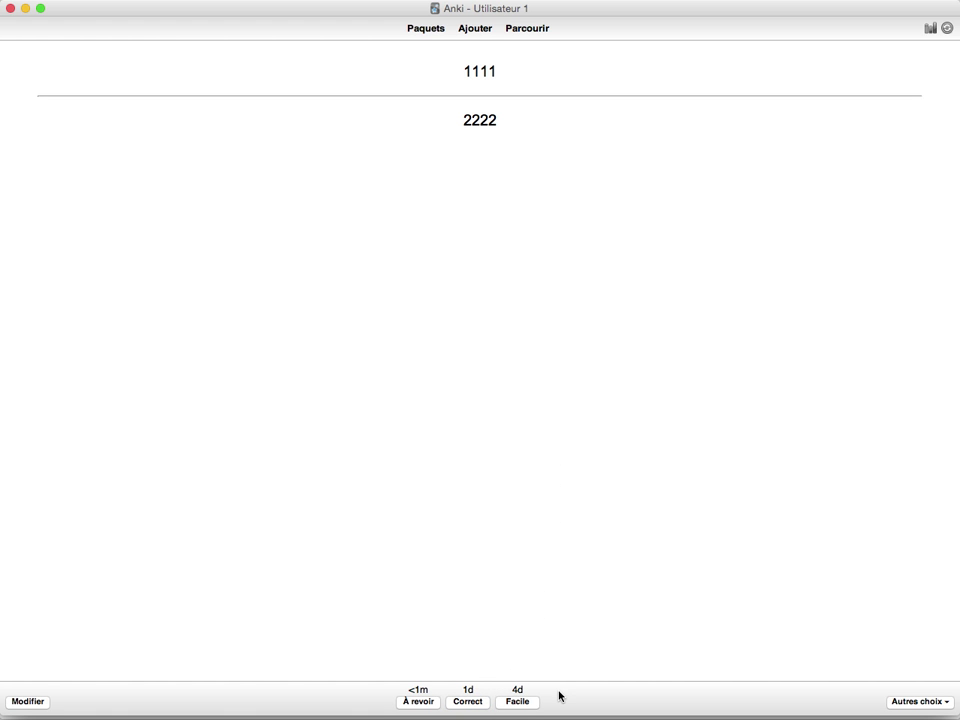
click(476, 702)
Step: Finish the study session by rating "mot en anglais" and "about" as Correct and the last remaining card as Facile
click(477, 704)
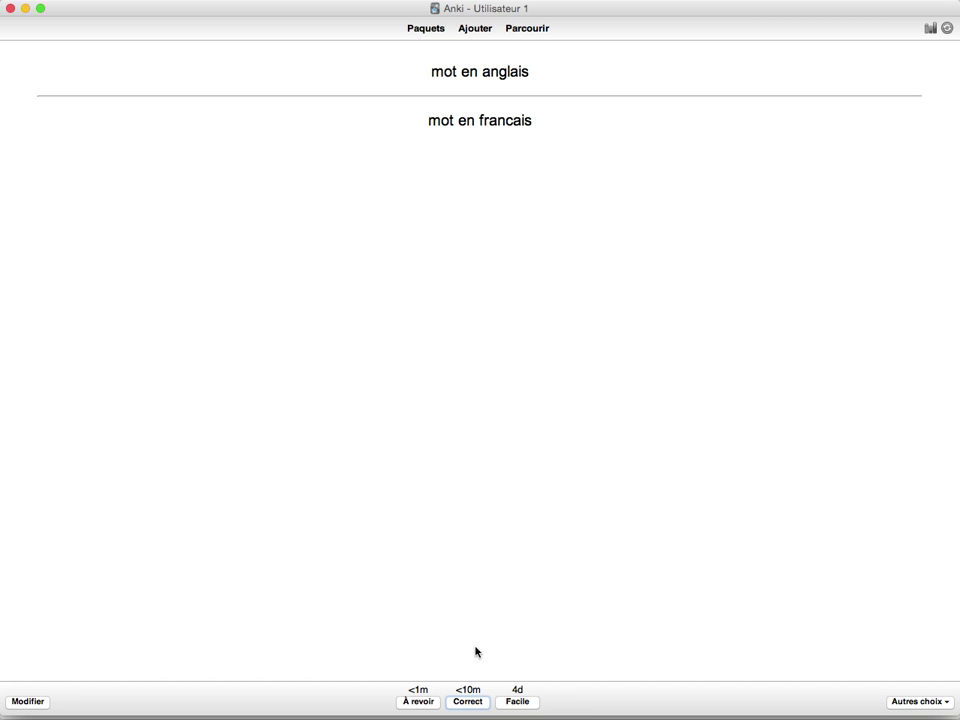
click(472, 702)
click(474, 703)
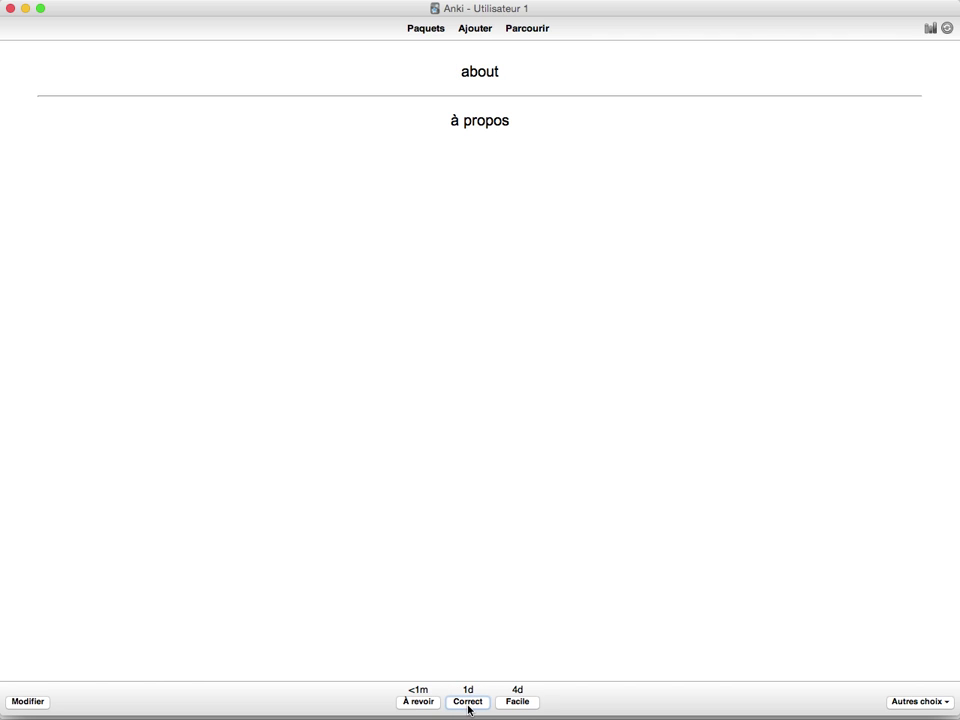
click(470, 704)
click(490, 703)
click(508, 701)
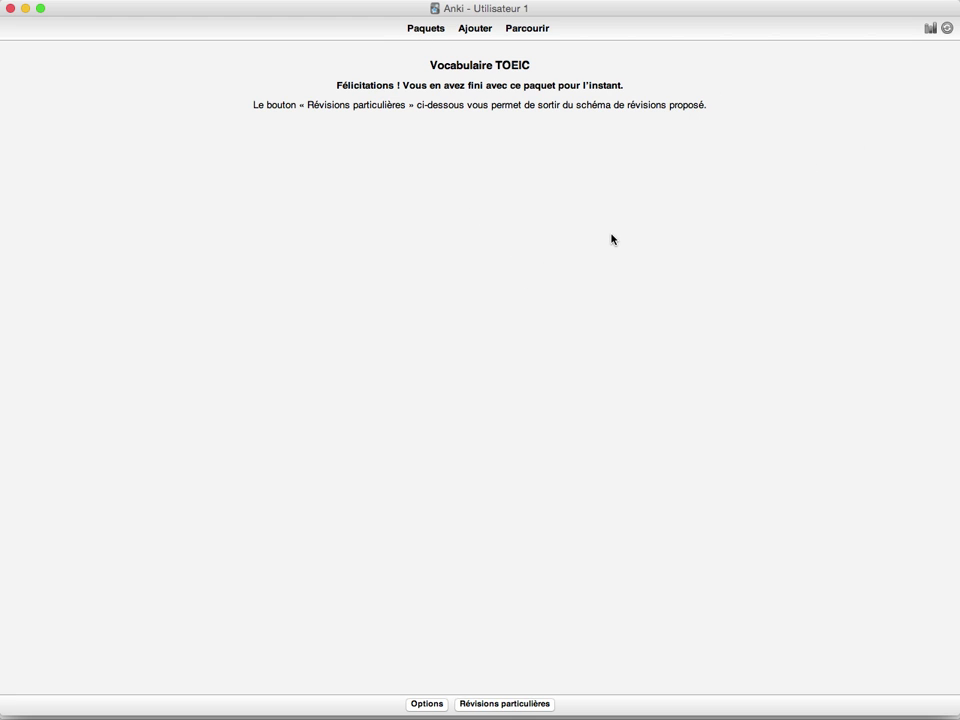
Step: Return to the deck list and set Nouvelles cartes par jour to 40 in the Vocabulaire TOEIC deck options
click(435, 30)
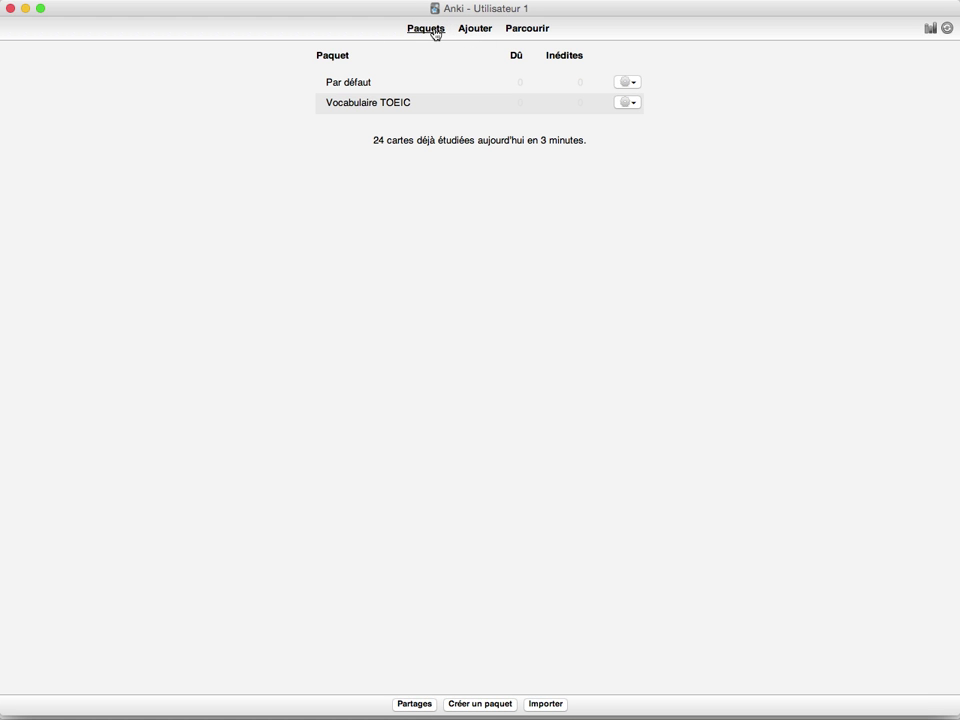
click(627, 102)
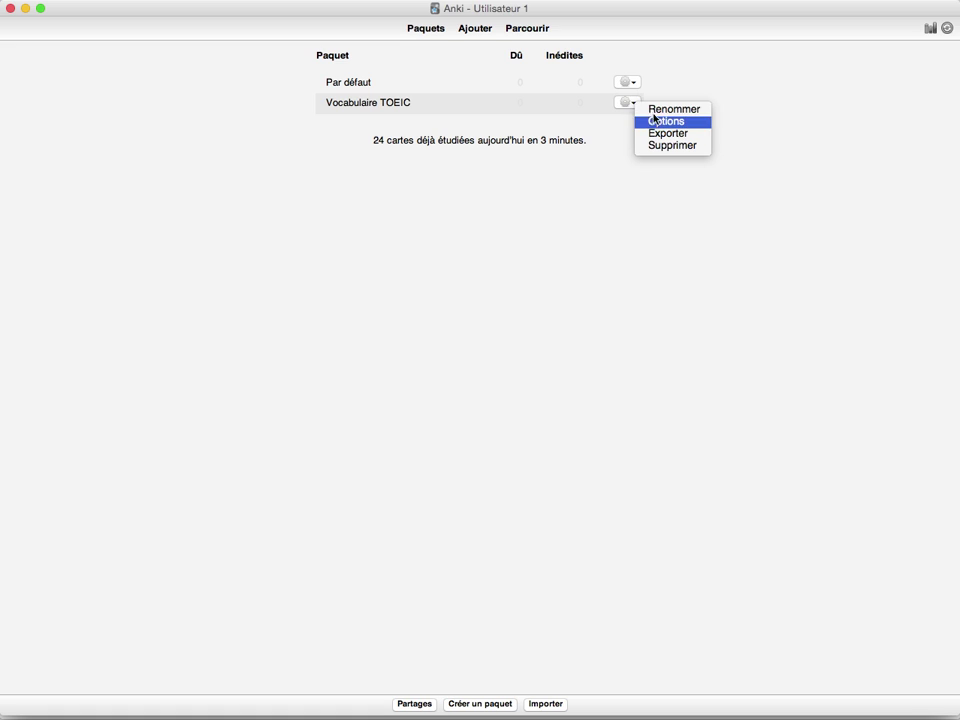
click(657, 122)
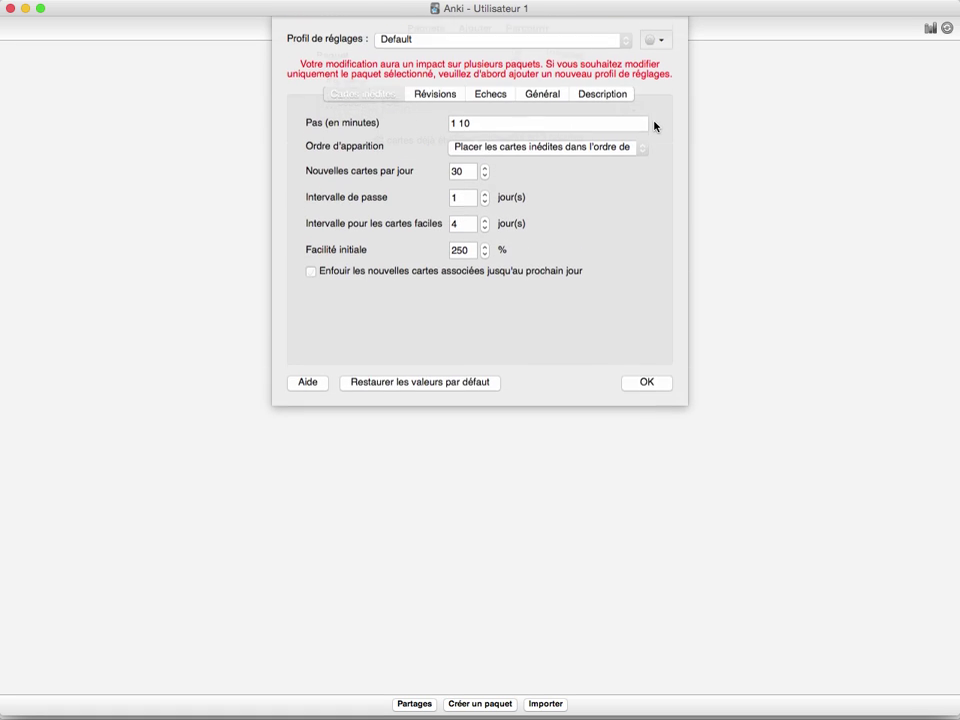
click(484, 172)
click(485, 171)
click(485, 171)
click(485, 179)
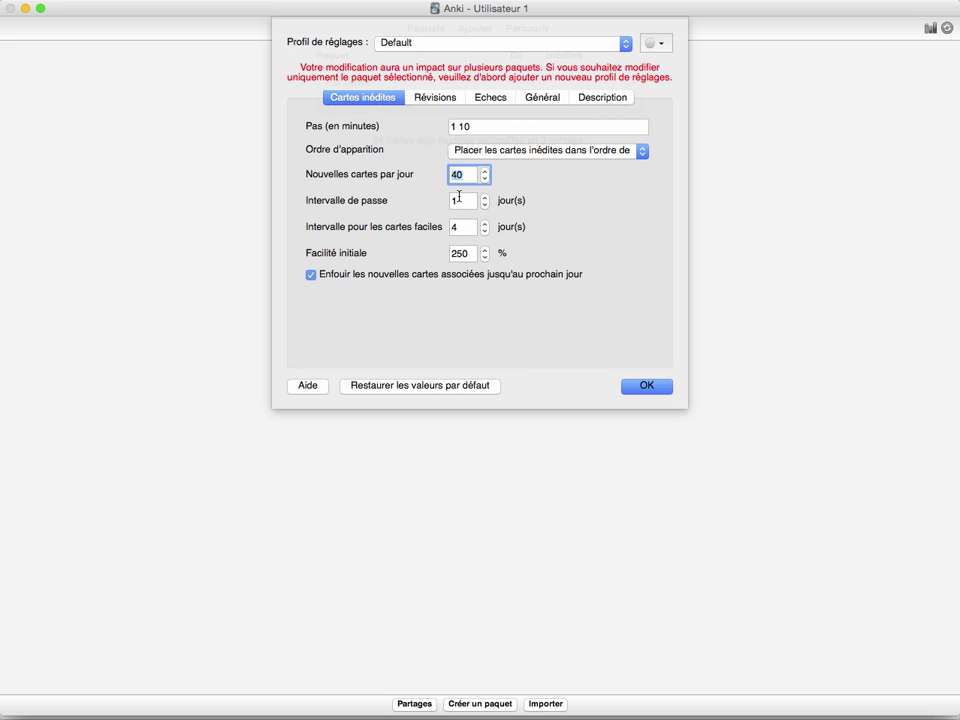
Step: Examine the Intervalle de passe and Intervalle pour les cartes faciles settings for new cards, plus the Révisions and Echecs options
click(458, 226)
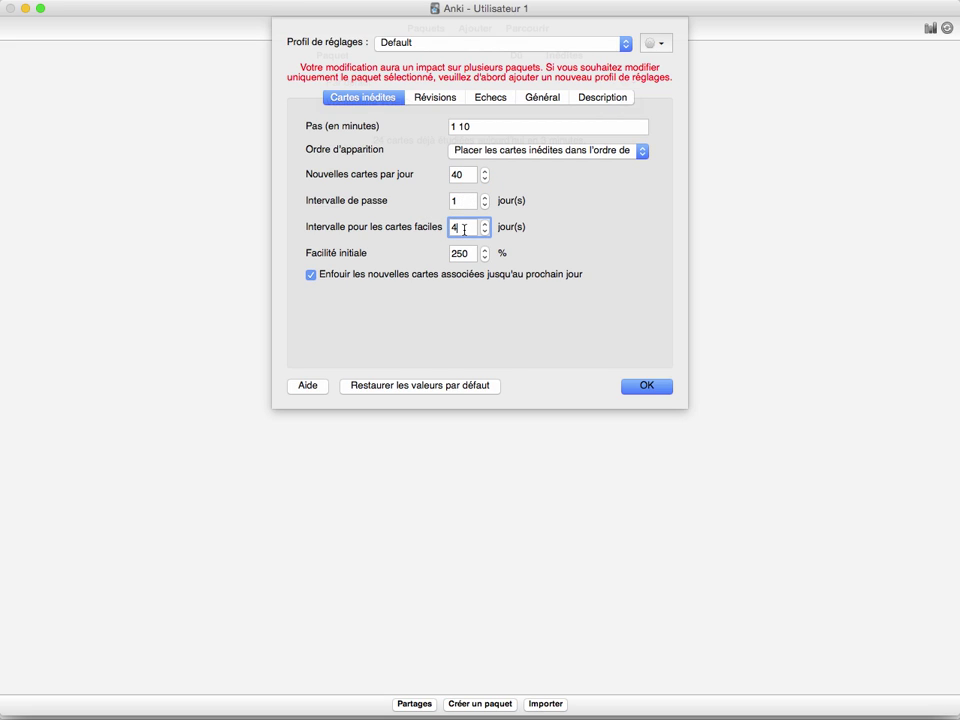
click(461, 200)
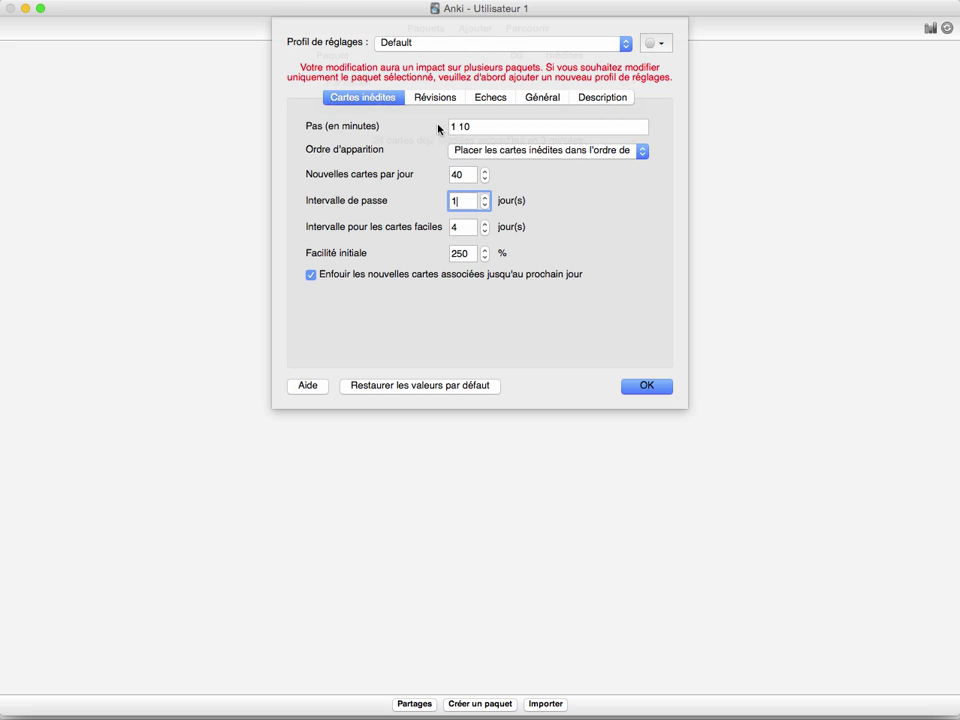
click(470, 224)
click(469, 200)
click(464, 228)
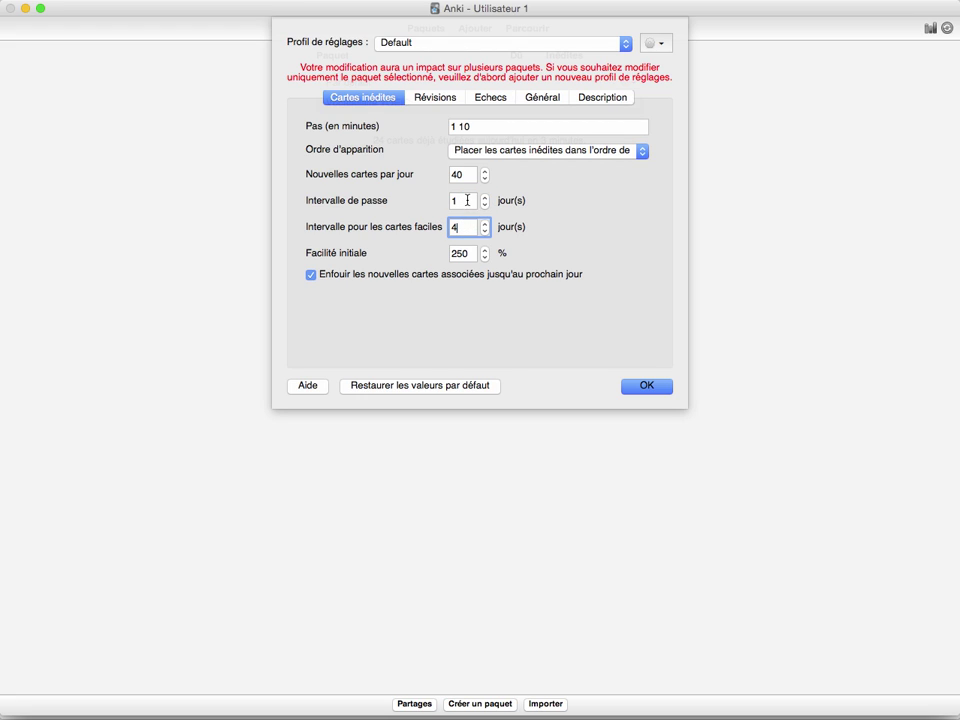
click(439, 99)
click(490, 97)
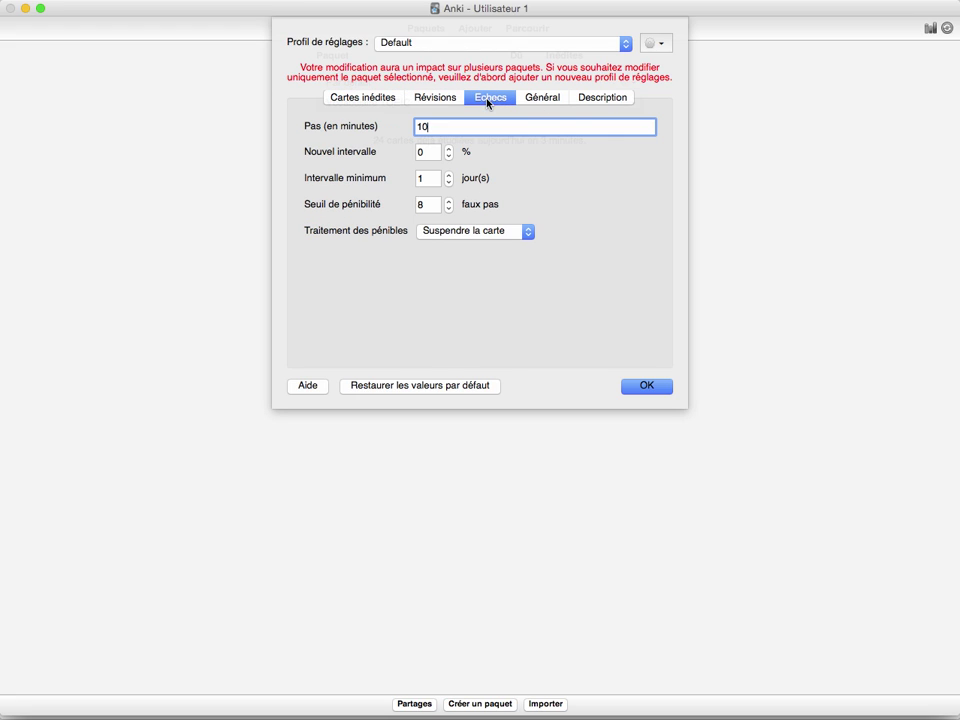
click(363, 97)
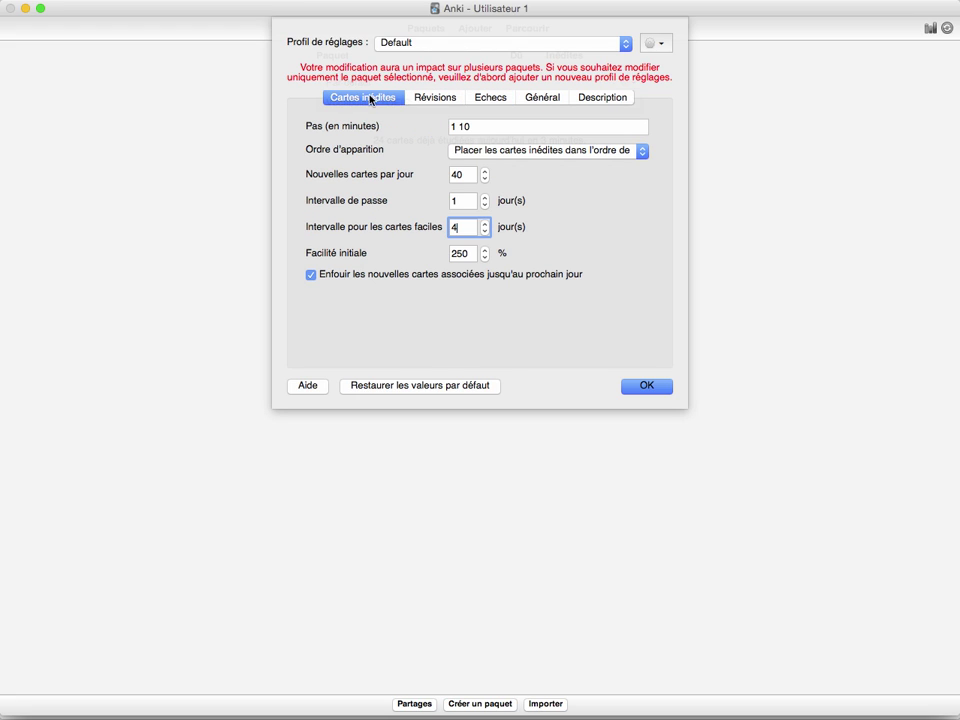
Step: Check the Nouvelles cartes par jour setting and save the deck options
double_click(467, 178)
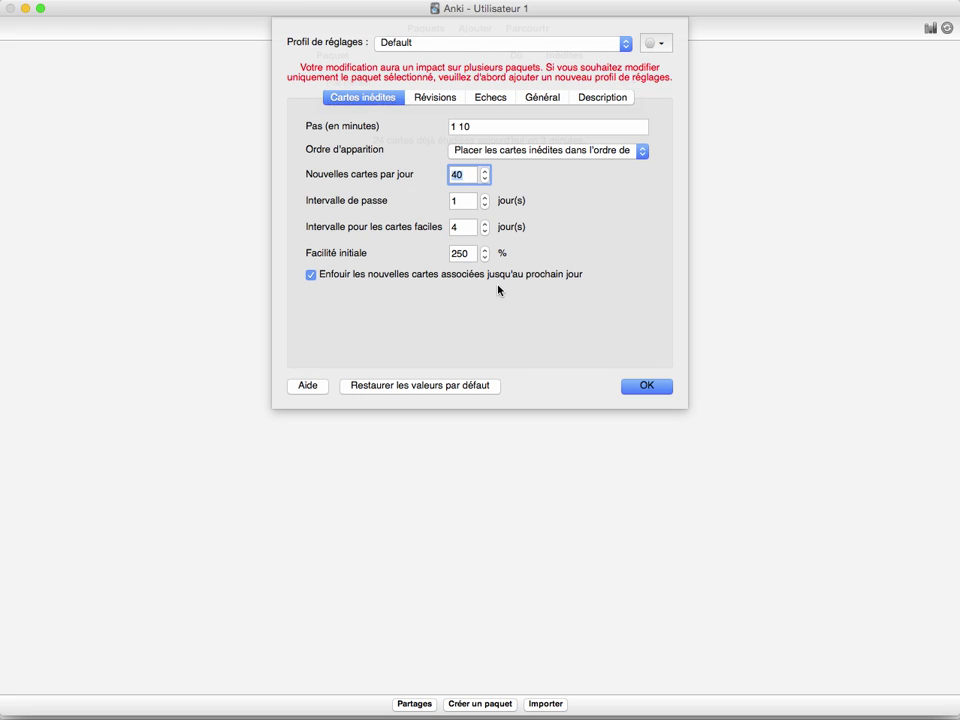
click(647, 386)
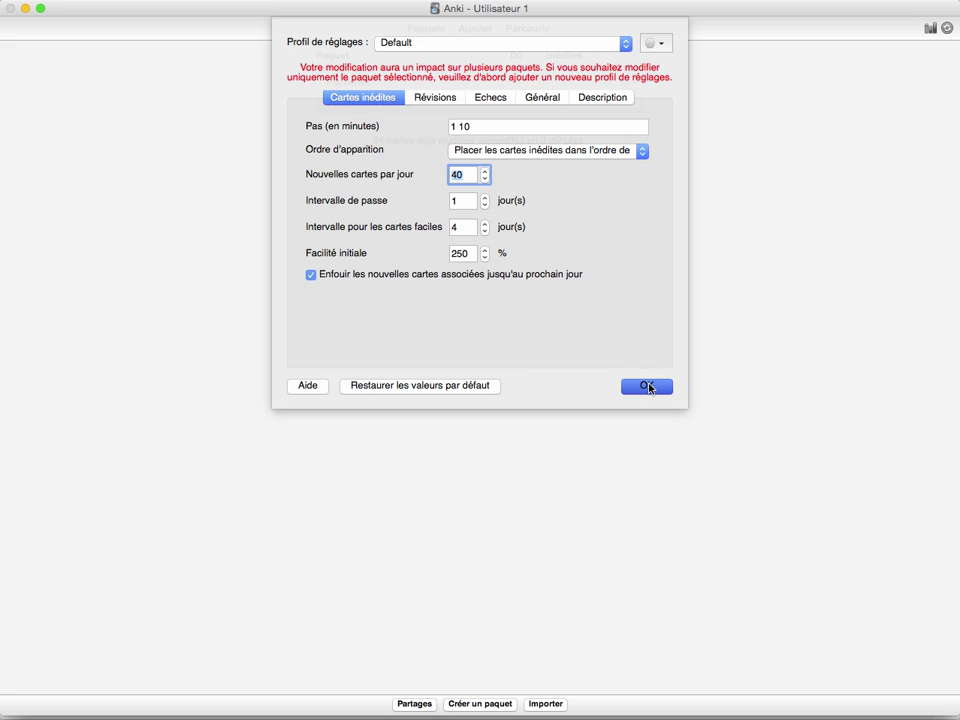